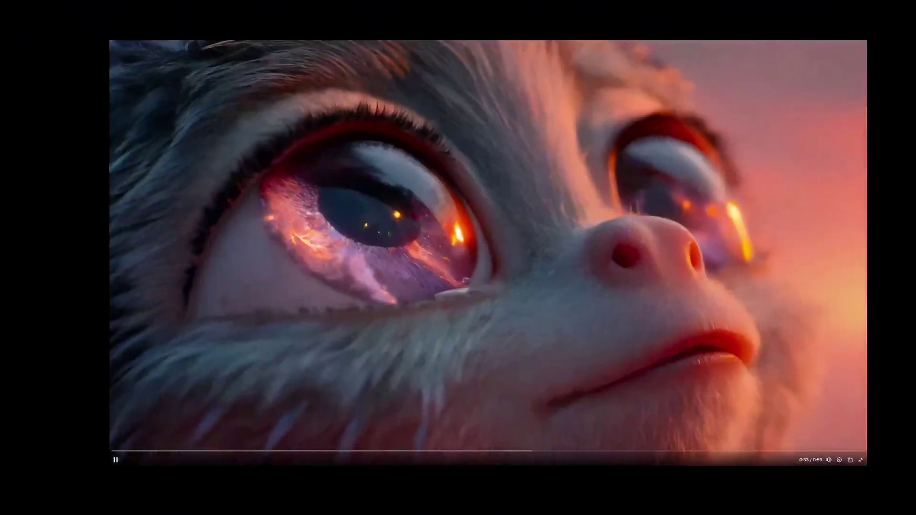
# Step: Leave the full-screen video and scroll down the Ray3 page past Highlights
pyautogui.press('Escape')
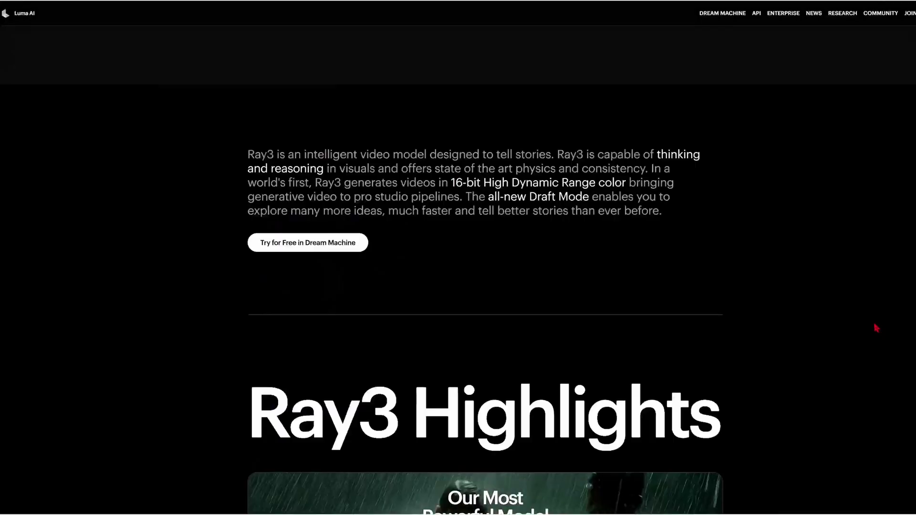
pyautogui.scroll(-4, 597, 258)
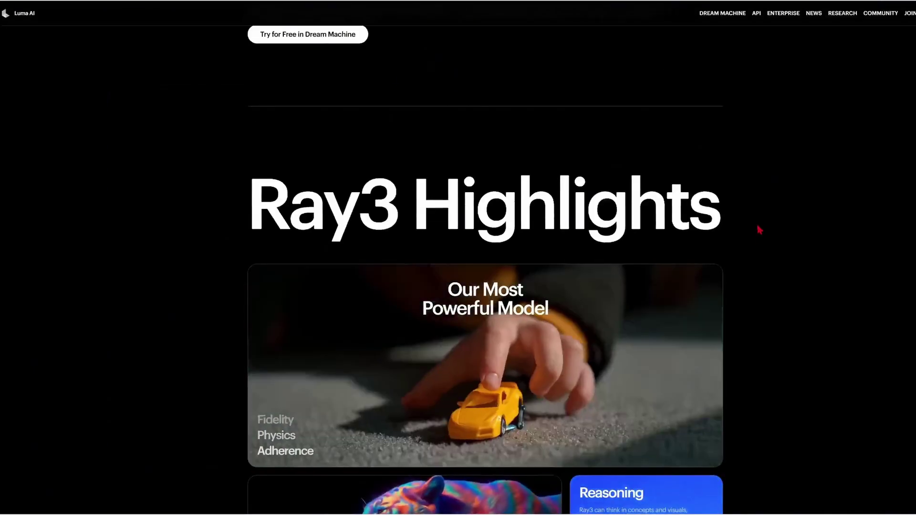
pyautogui.scroll(1, 760, 230)
pyautogui.scroll(-2, 737, 247)
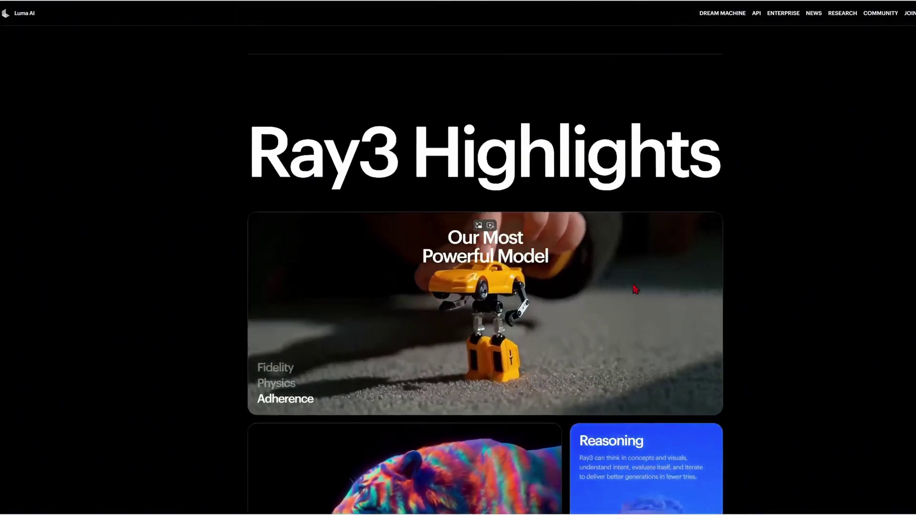
pyautogui.scroll(1, 654, 293)
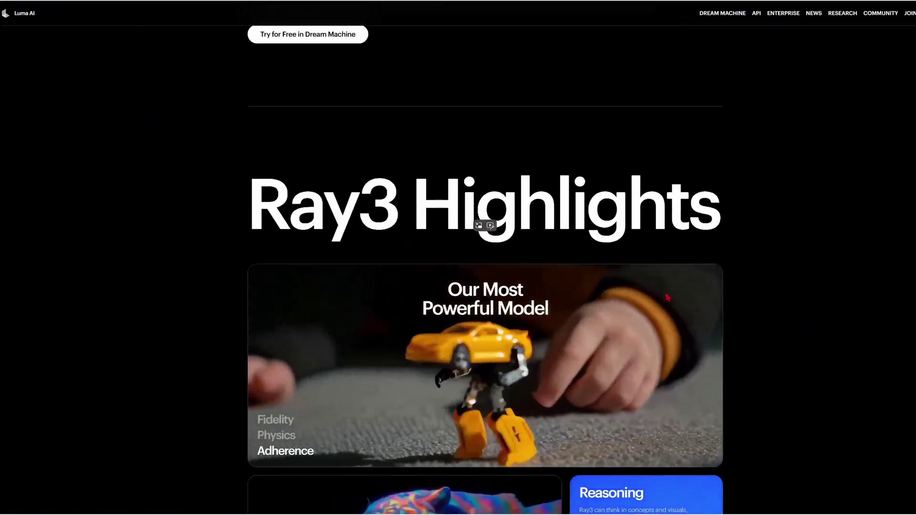
pyautogui.scroll(-2, 669, 297)
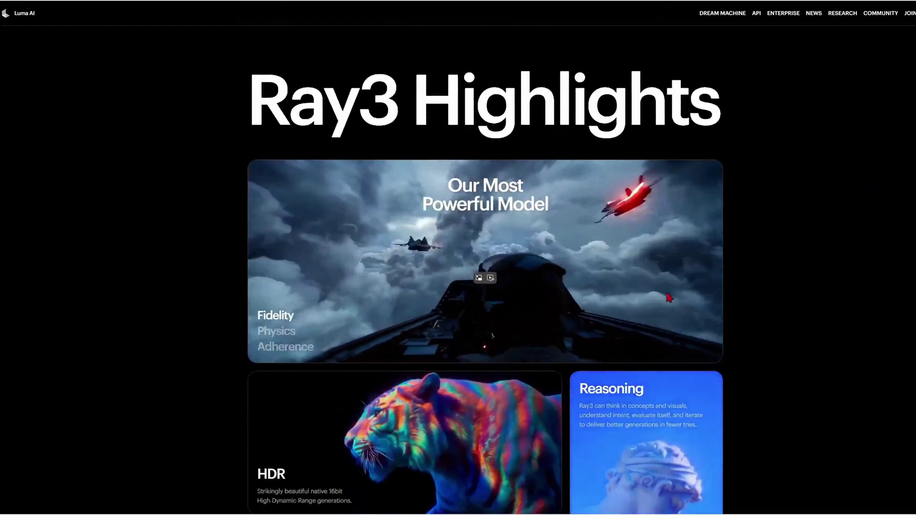
pyautogui.scroll(-2, 465, 440)
pyautogui.scroll(-1, 466, 440)
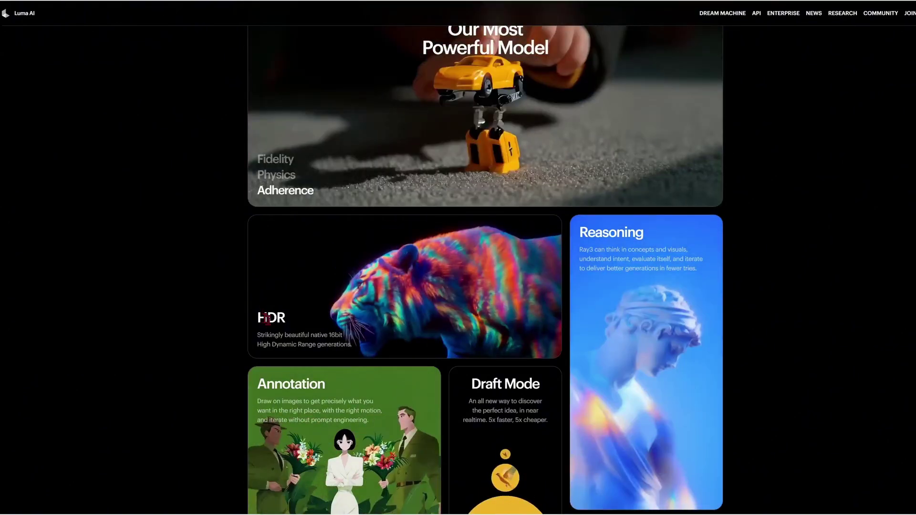
# Step: Highlight the HDR card's text, then continue down past Reasoning to the Text-to-Video examples
pyautogui.moveTo(258, 318); pyautogui.dragTo(444, 341)
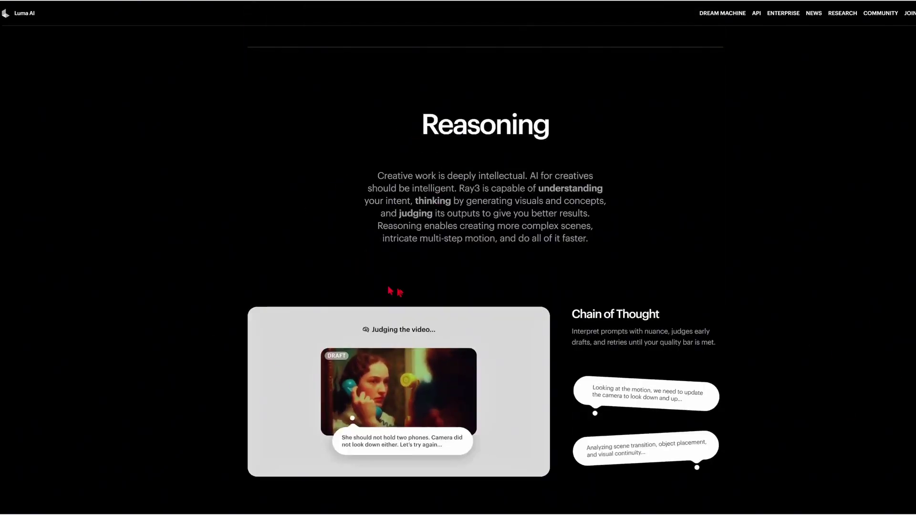
pyautogui.scroll(-1, 363, 397)
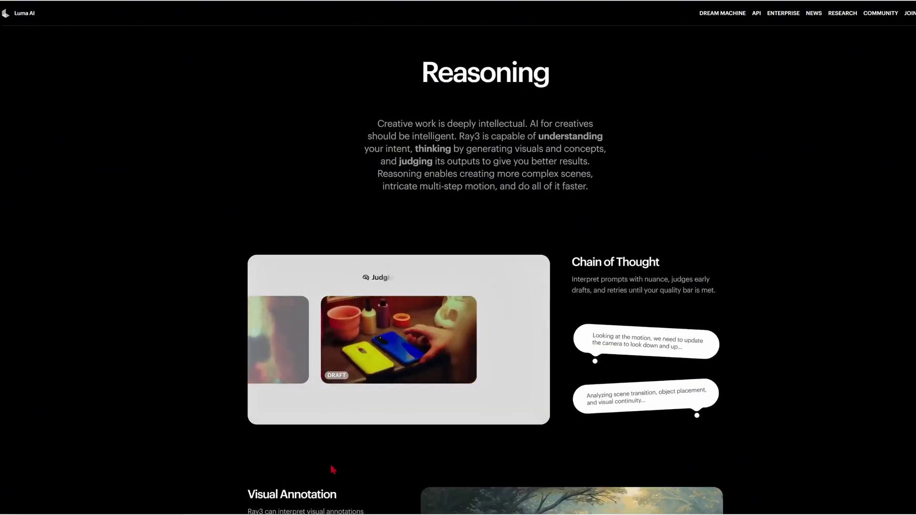
pyautogui.scroll(-5, 367, 456)
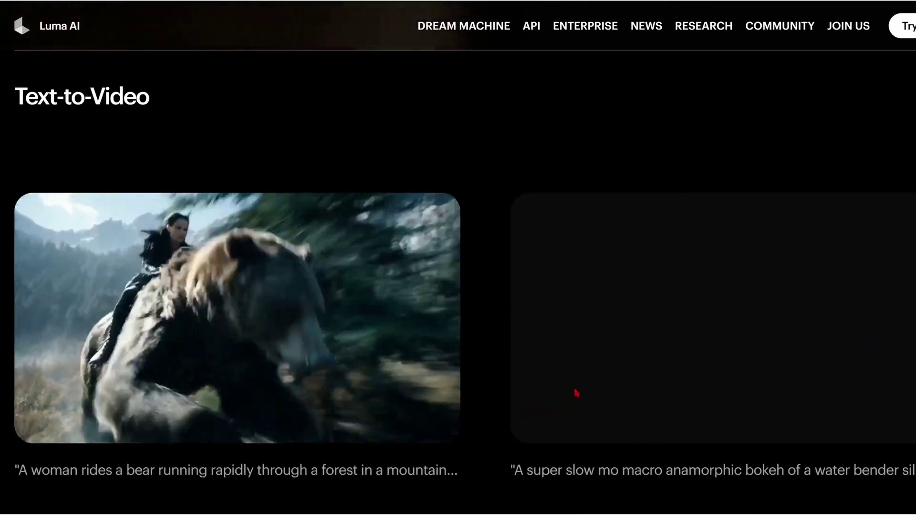
pyautogui.moveTo(437, 319)
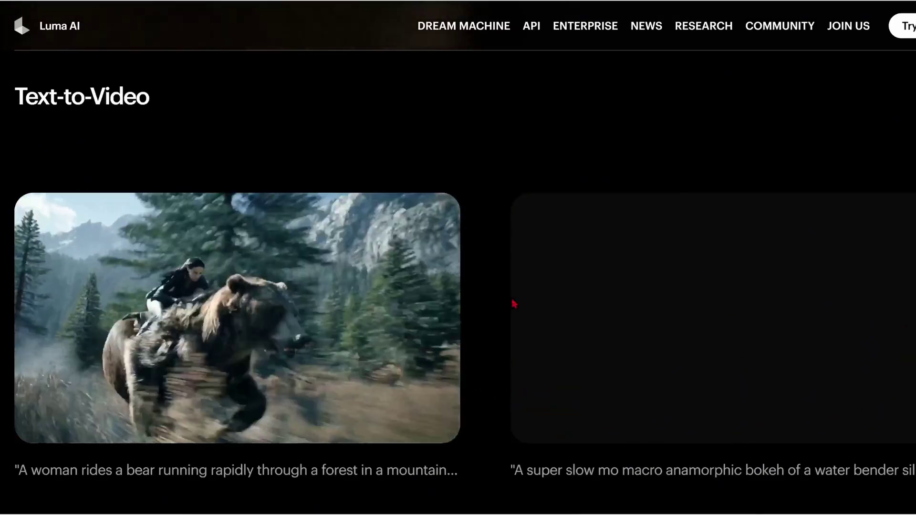
pyautogui.scroll(1, 513, 302)
pyautogui.scroll(-1, 513, 303)
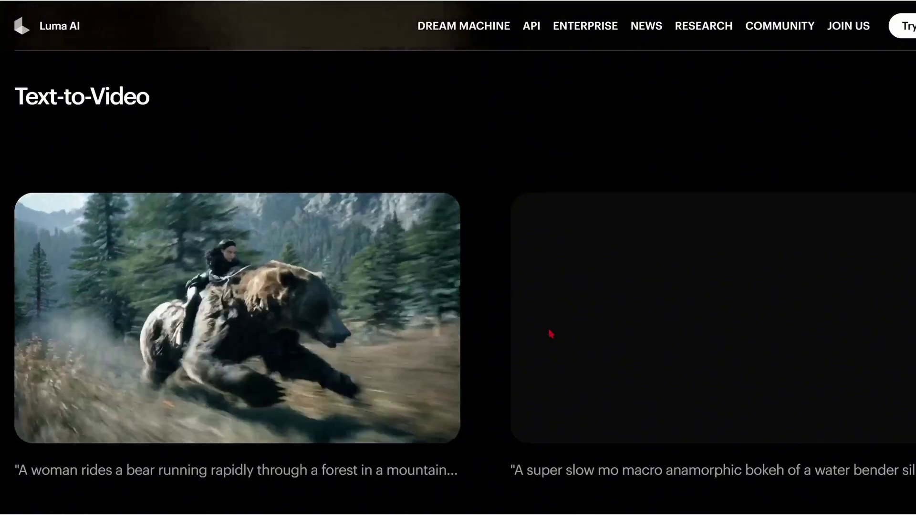
pyautogui.scroll(-6, 549, 334)
pyautogui.scroll(-1, 782, 497)
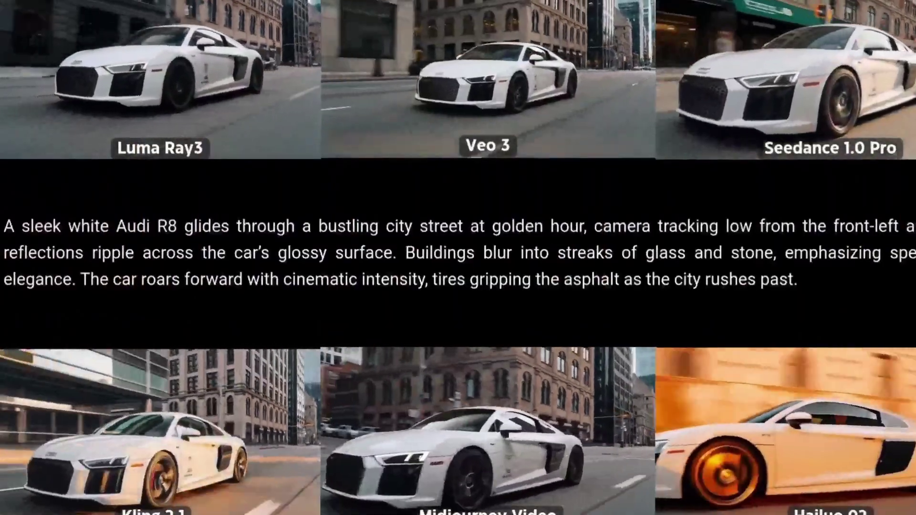
# Step: Generate Image V2 pictures of the man-and-bear Amazon prompt and attach the top-right one for modifying
pyautogui.click(583, 385)
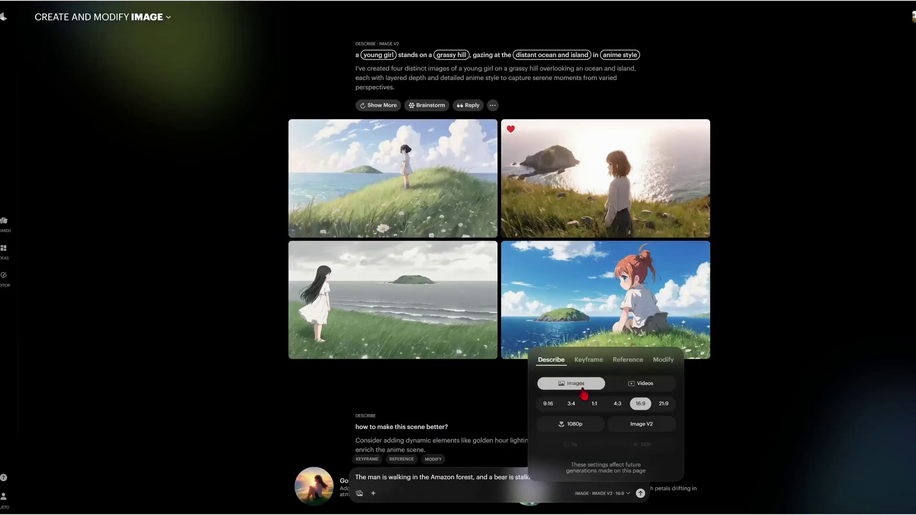
pyautogui.click(622, 388)
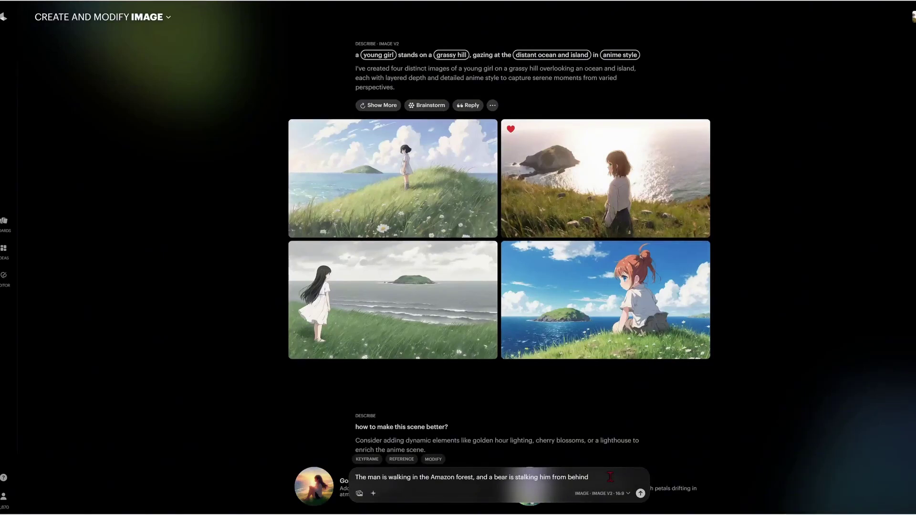
pyautogui.press('Return')
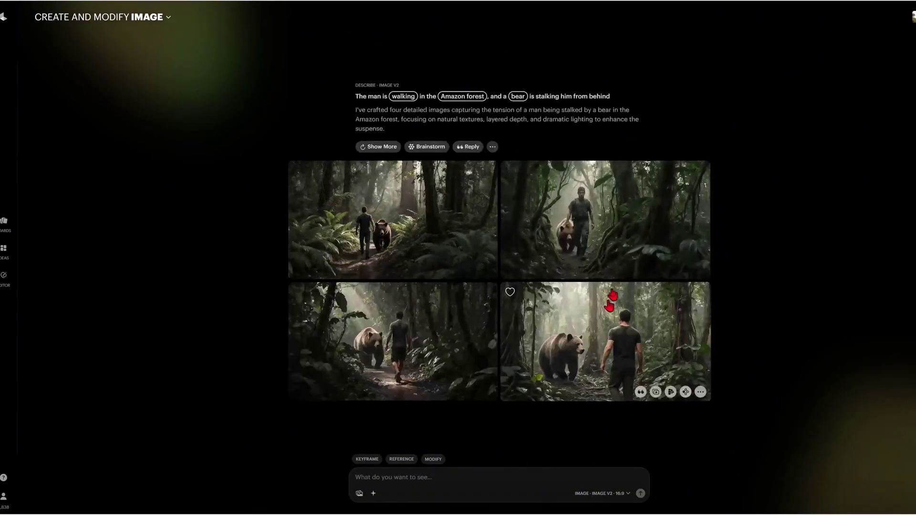
pyautogui.click(612, 229)
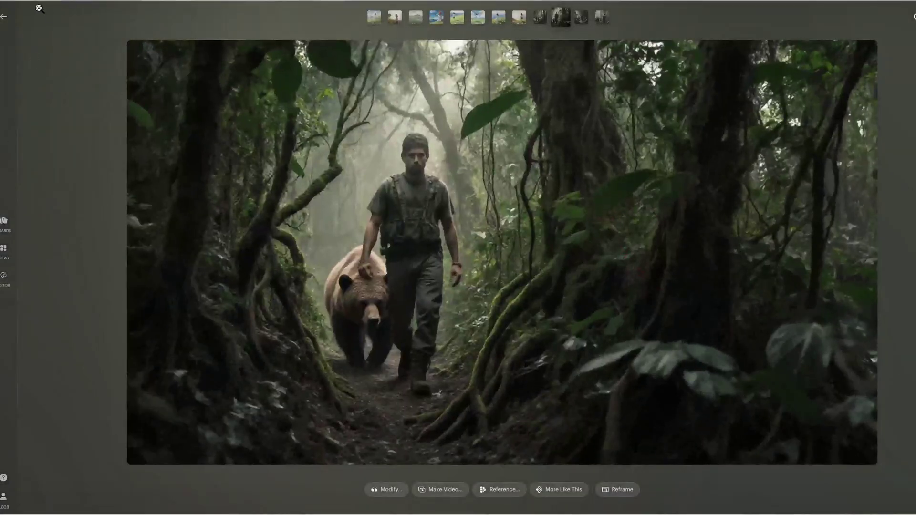
pyautogui.click(4, 16)
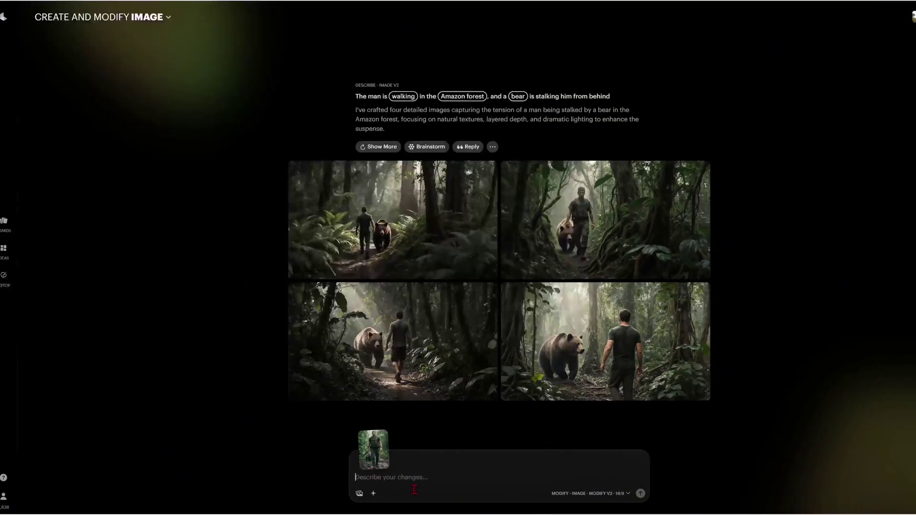
# Step: Switch to Ray3 keyframe video and try 1080p resolution before setting it back to 720p
pyautogui.click(623, 499)
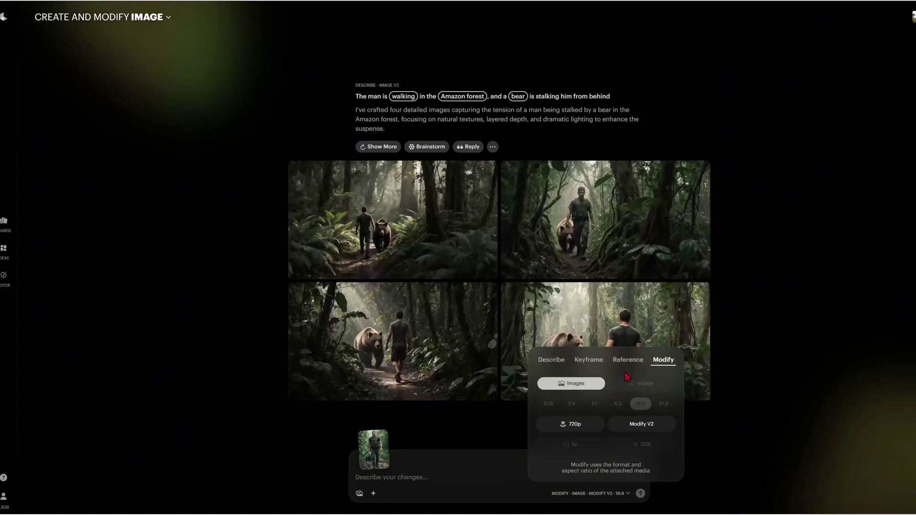
pyautogui.click(564, 362)
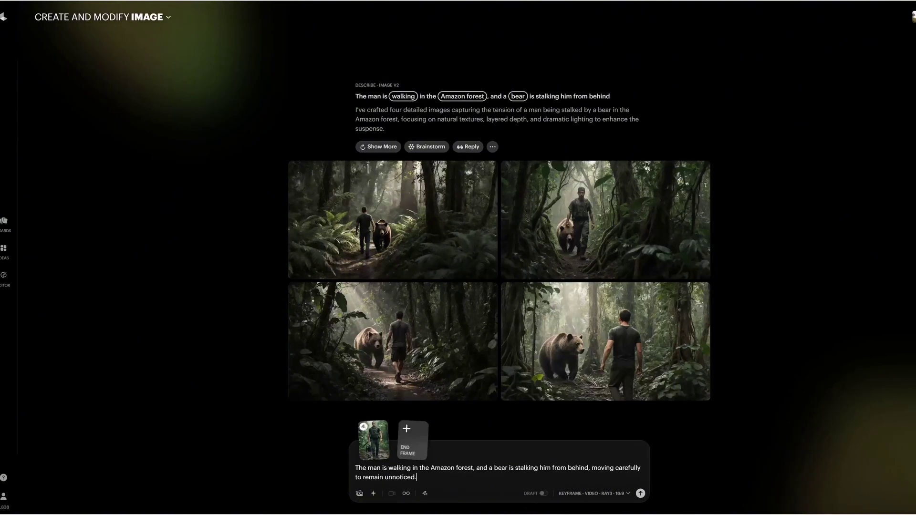
pyautogui.click(594, 494)
pyautogui.click(571, 423)
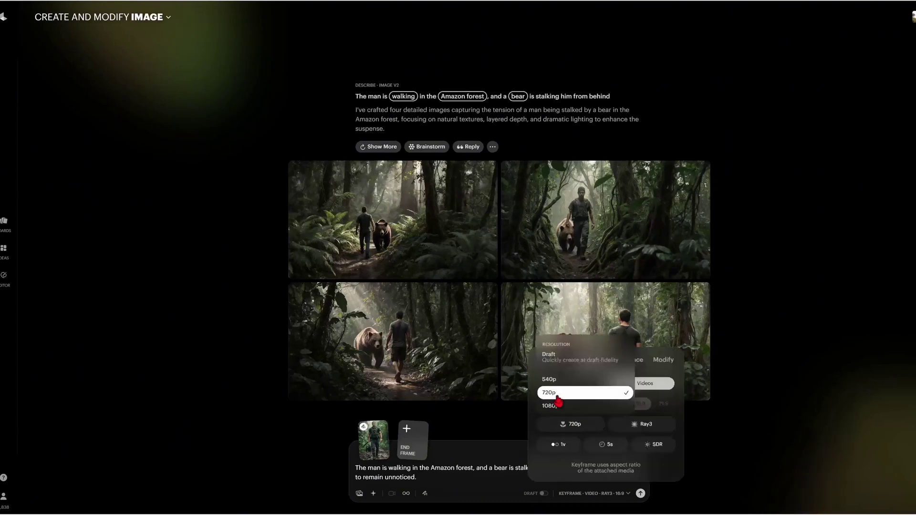
pyautogui.click(573, 407)
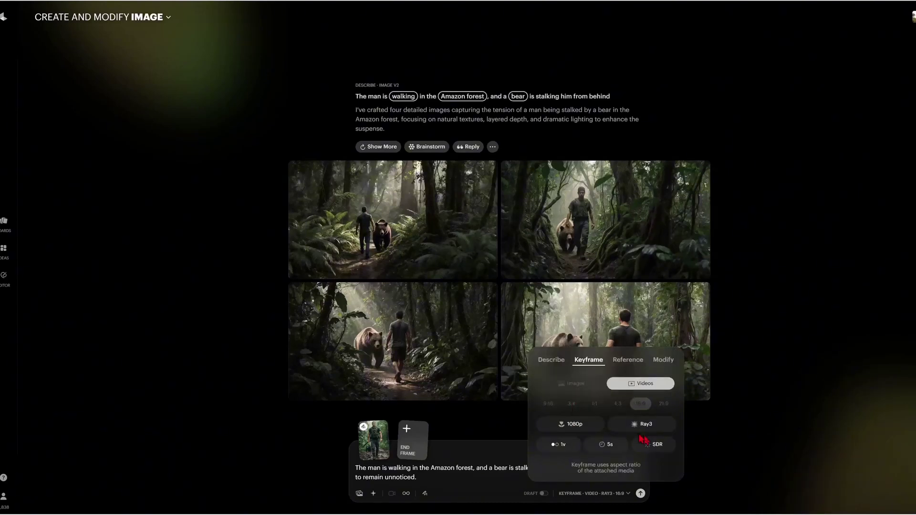
pyautogui.click(662, 445)
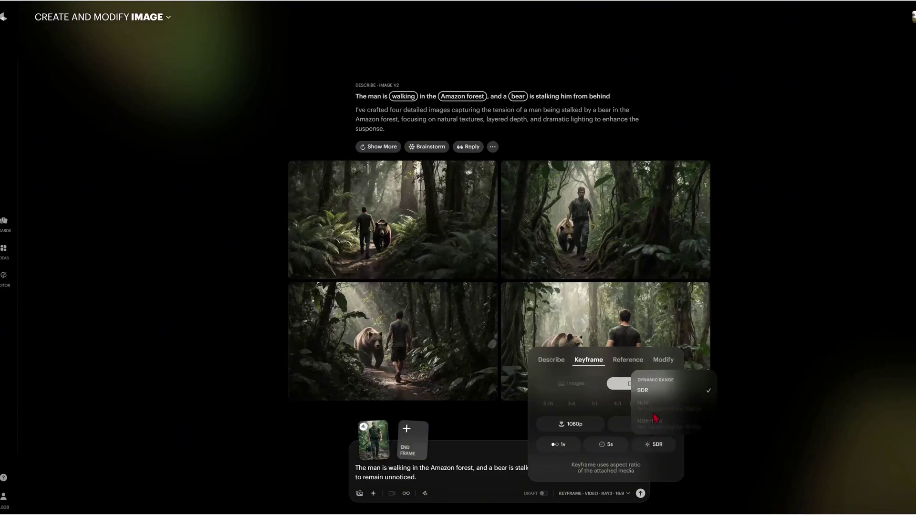
pyautogui.click(568, 424)
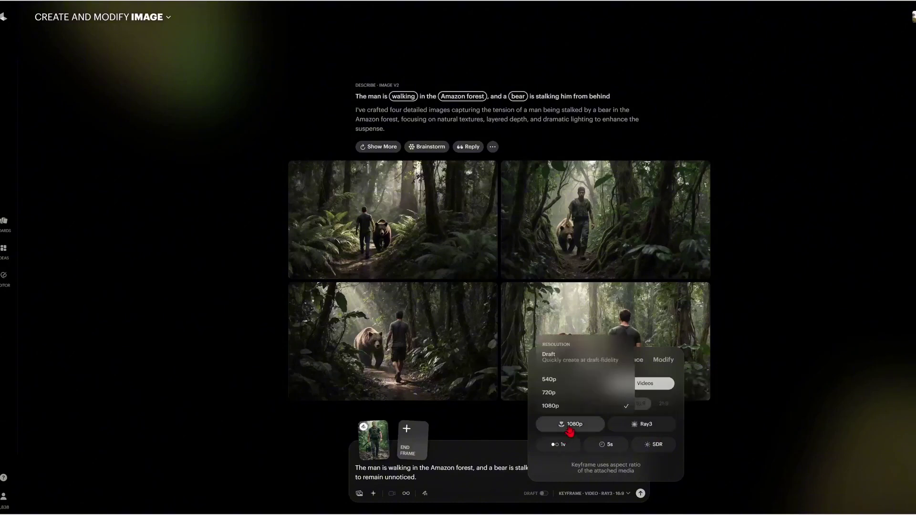
pyautogui.click(560, 396)
pyautogui.click(661, 445)
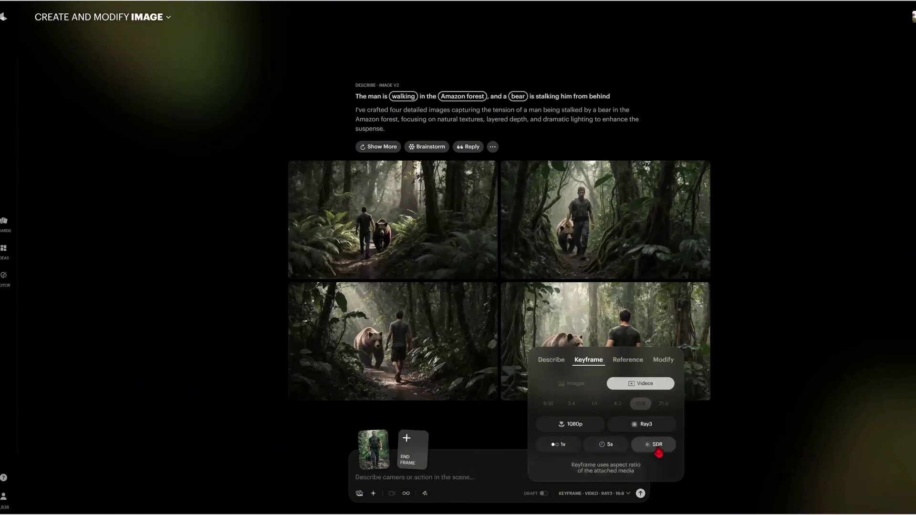
# Step: Keep Ray3 as the video model and toggle Draft mode on
pyautogui.click(644, 433)
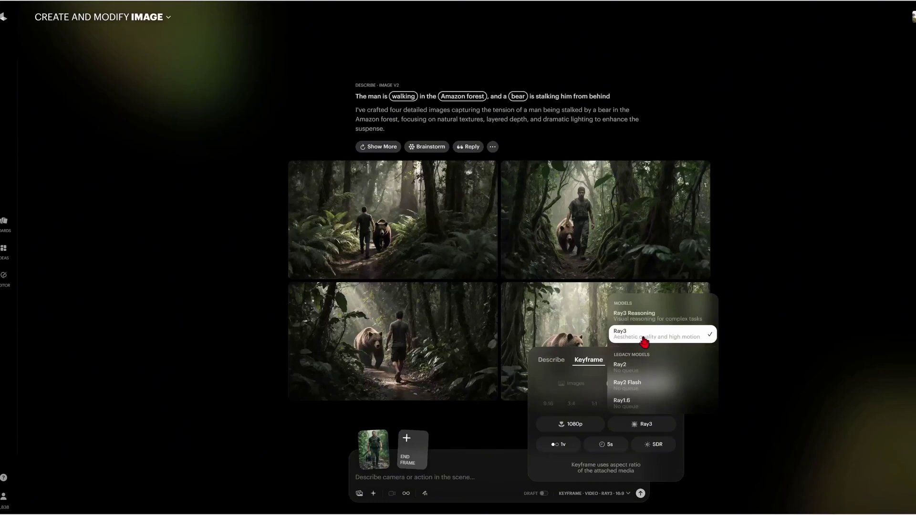
pyautogui.click(645, 342)
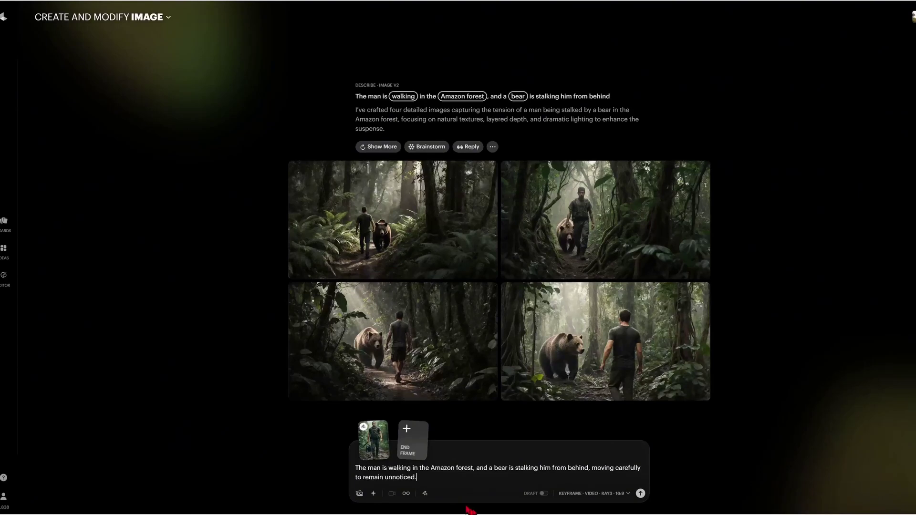
pyautogui.click(544, 494)
pyautogui.click(544, 495)
# Step: Turn Draft off, generate the 1080p 5s Ray3 man-and-bear video, and review it full size
pyautogui.click(543, 495)
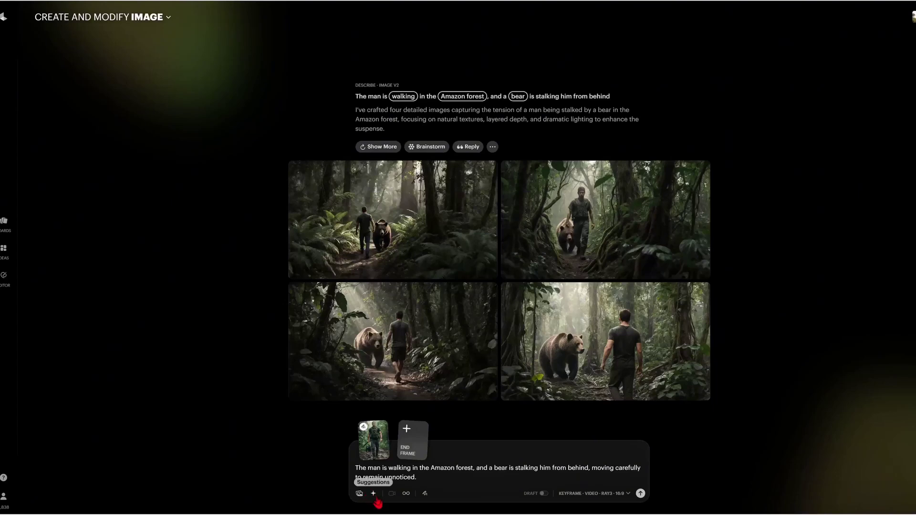
pyautogui.press('Return')
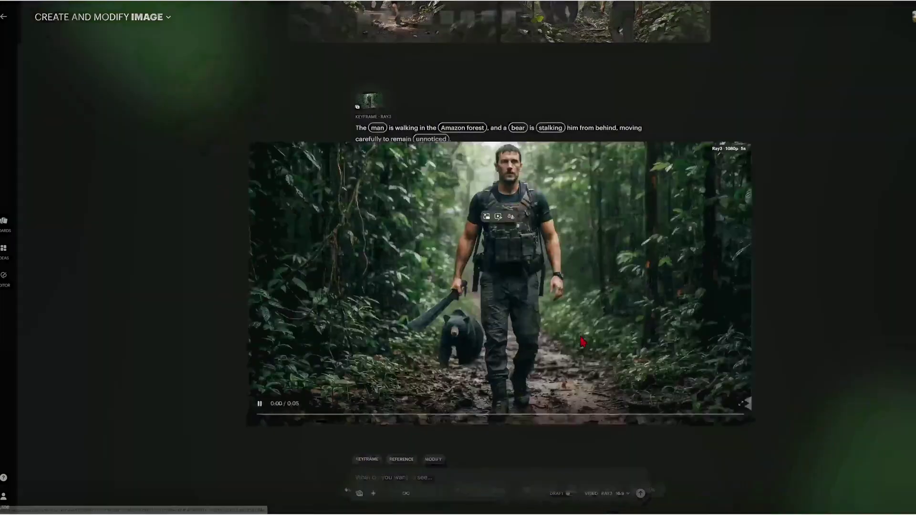
pyautogui.click(569, 351)
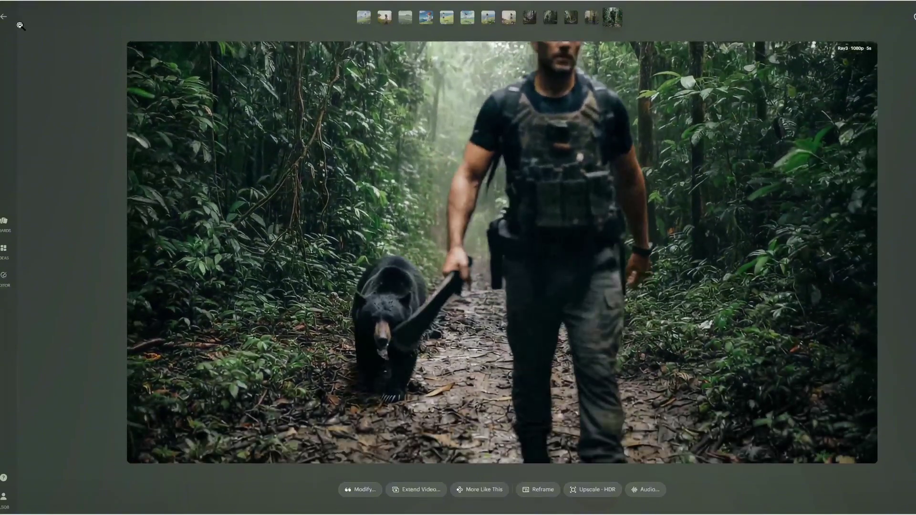
pyautogui.click(4, 16)
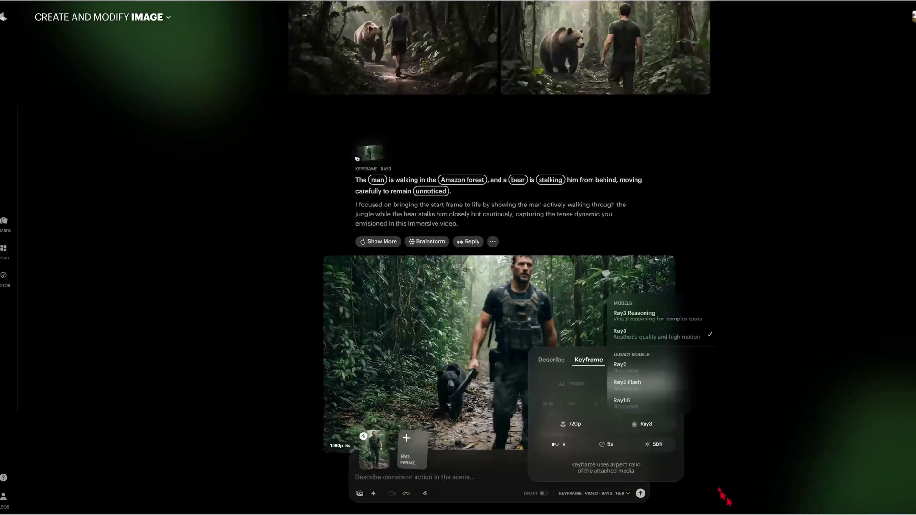
# Step: Regenerate the man-and-bear prompt with Ray3 Reasoning, review it, and show the second variation
pyautogui.click(654, 316)
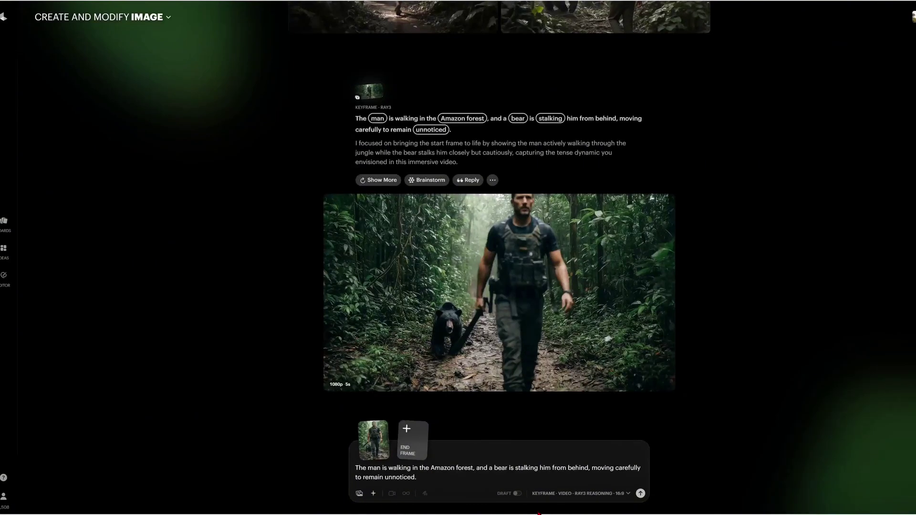
pyautogui.click(641, 494)
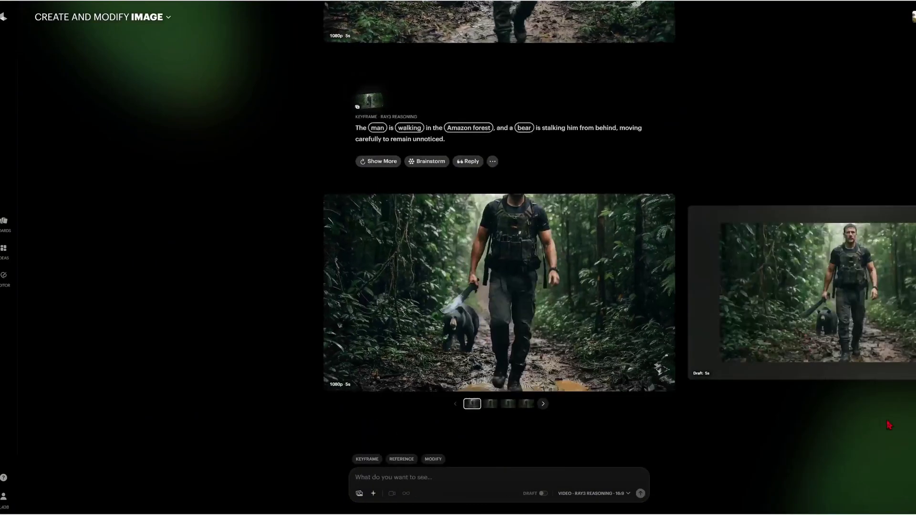
pyautogui.click(490, 335)
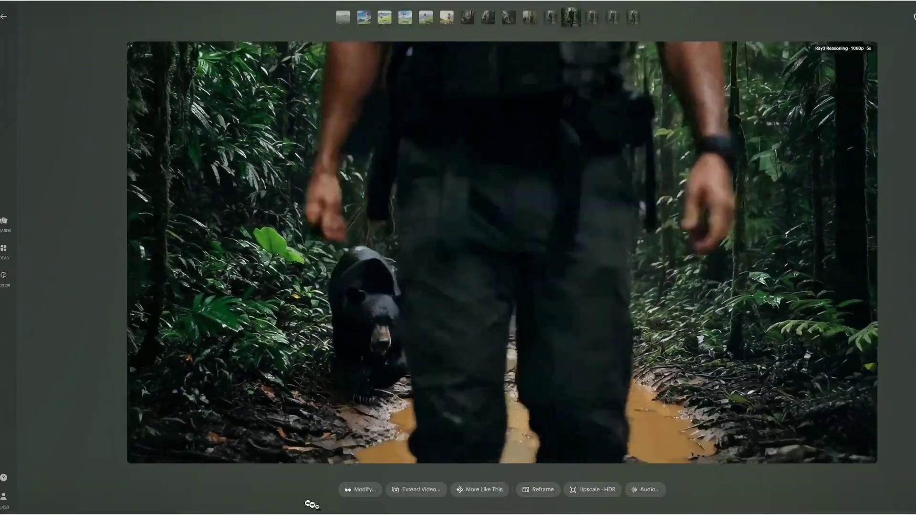
pyautogui.click(477, 490)
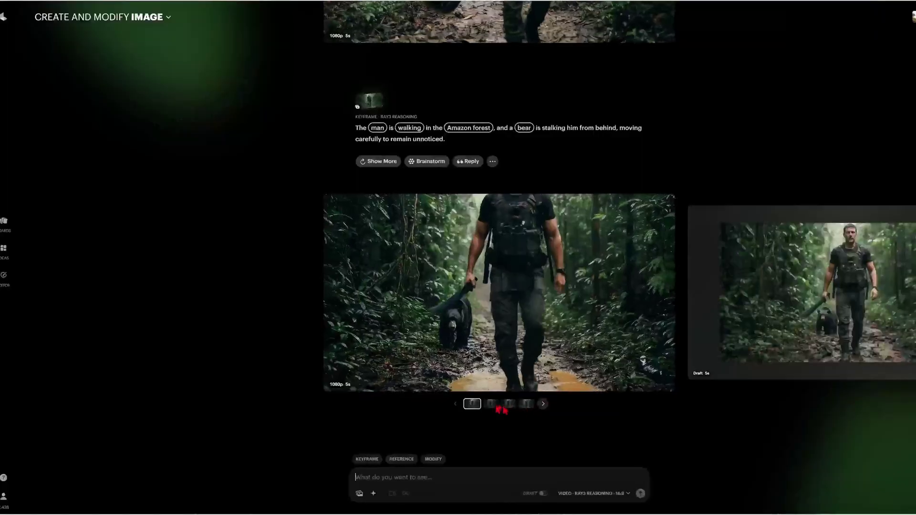
pyautogui.click(490, 404)
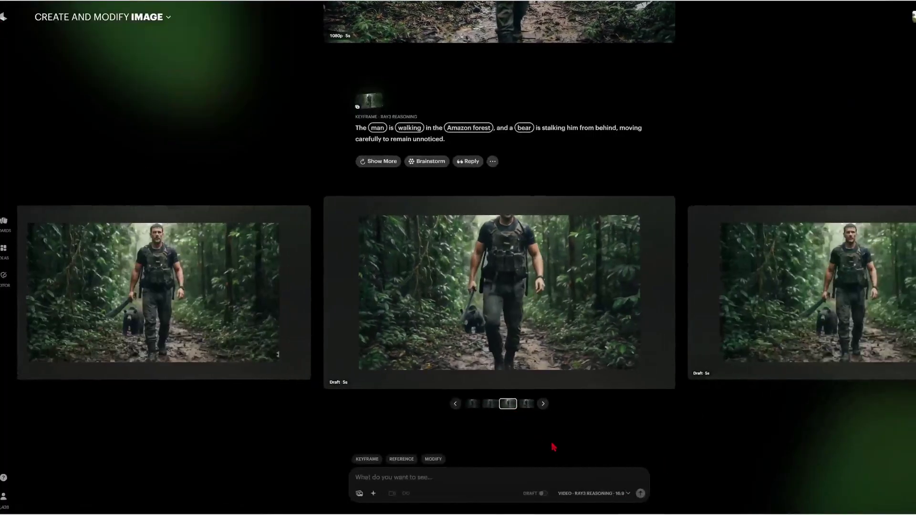
pyautogui.click(476, 409)
pyautogui.click(472, 404)
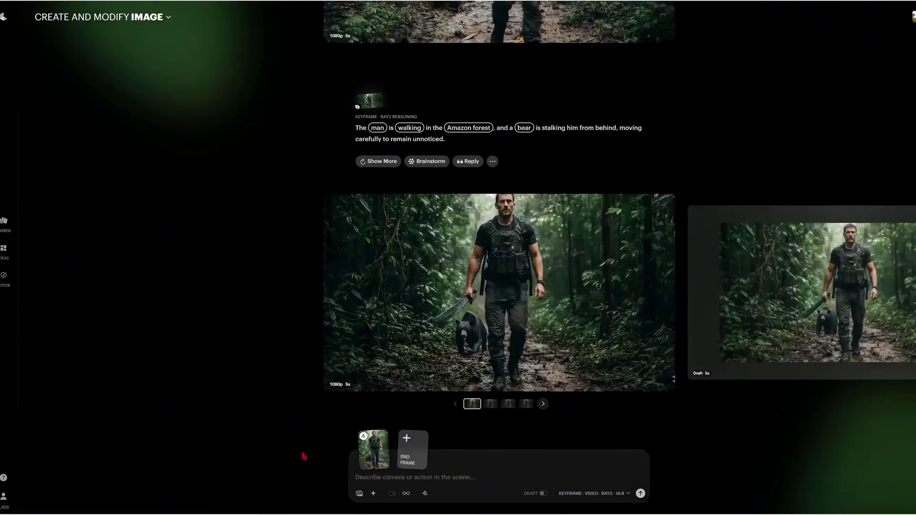
pyautogui.click(420, 347)
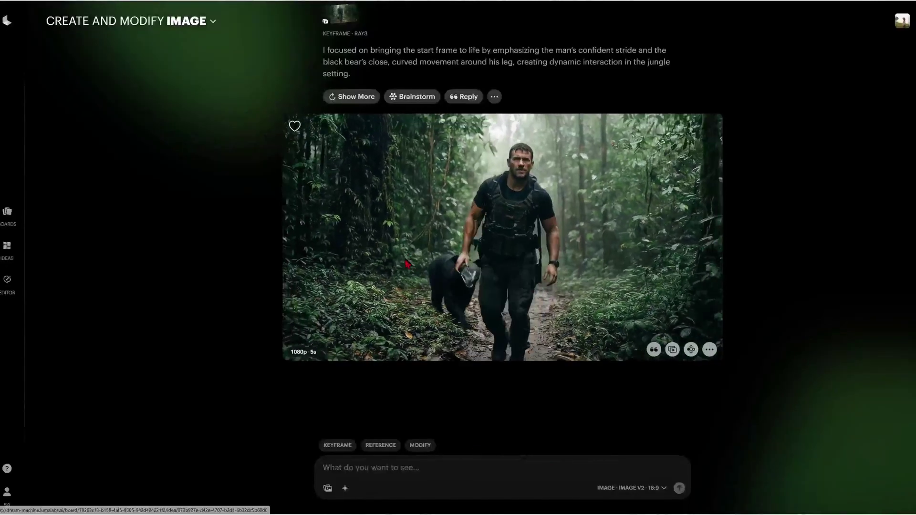
pyautogui.click(399, 287)
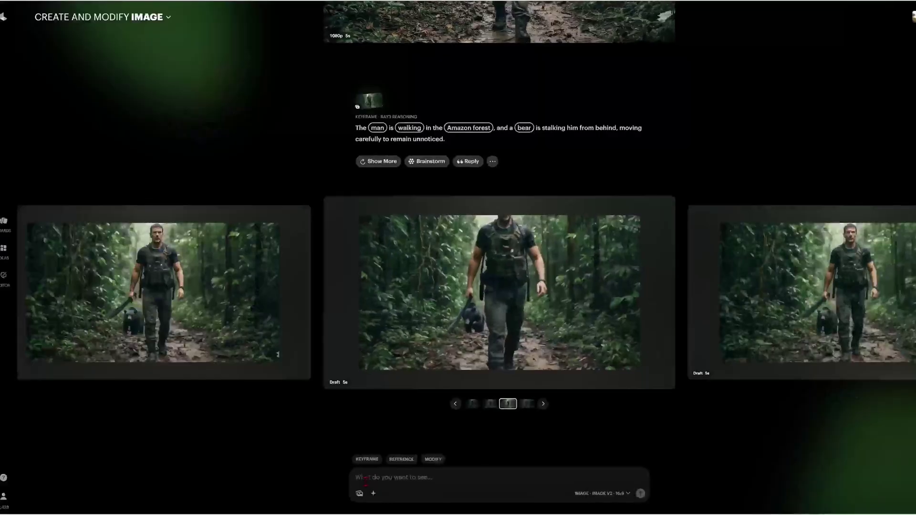
# Step: Set the September 08 image as the keyframe start frame and pick September 09 for the end frame
pyautogui.click(367, 459)
pyautogui.click(376, 460)
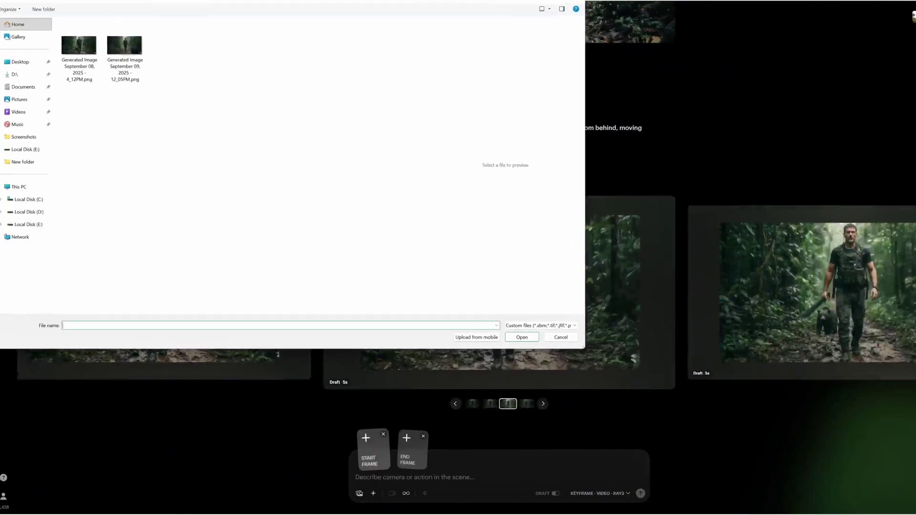
pyautogui.click(77, 52)
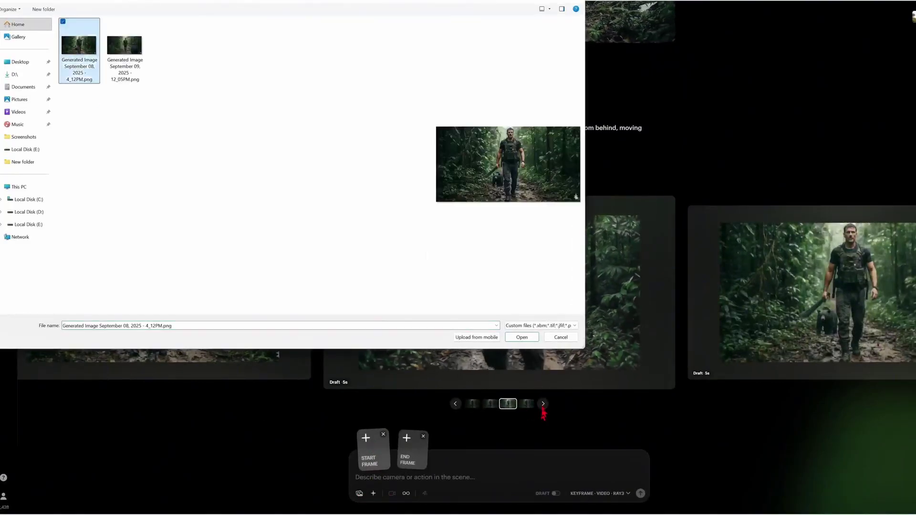
pyautogui.click(523, 337)
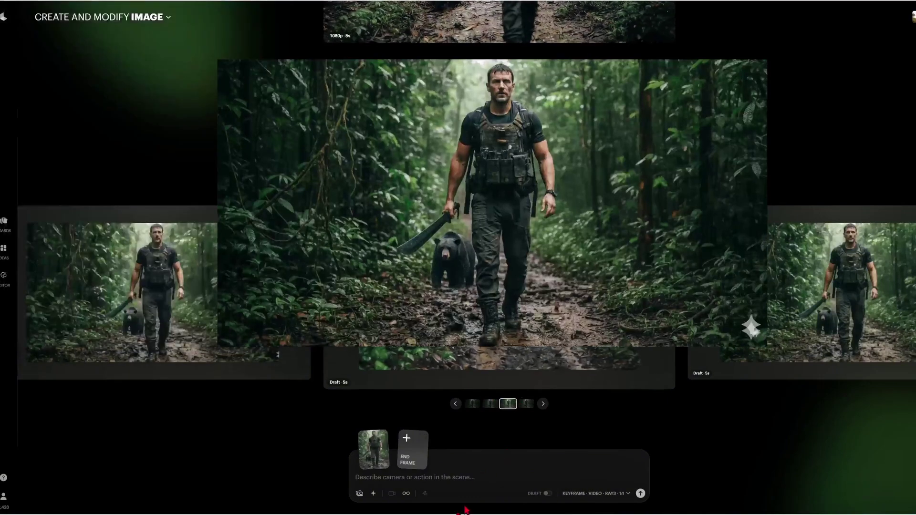
pyautogui.click(408, 453)
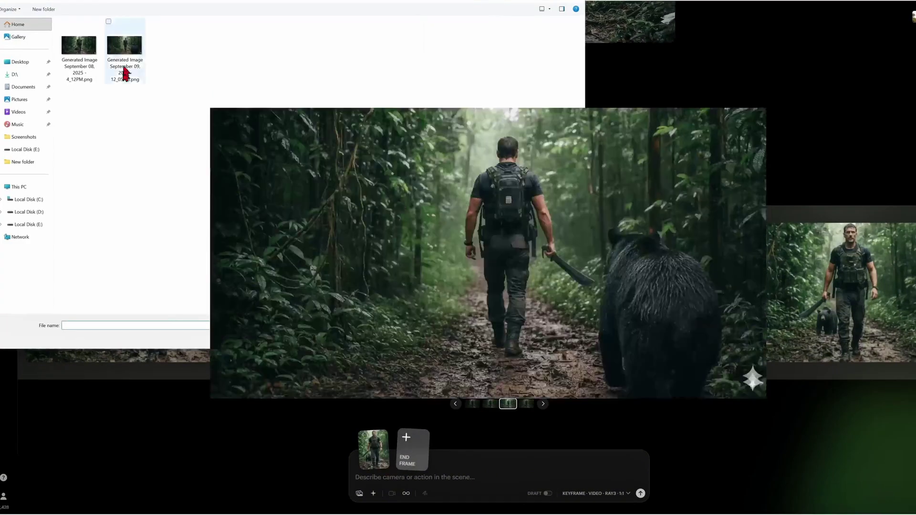
pyautogui.click(126, 61)
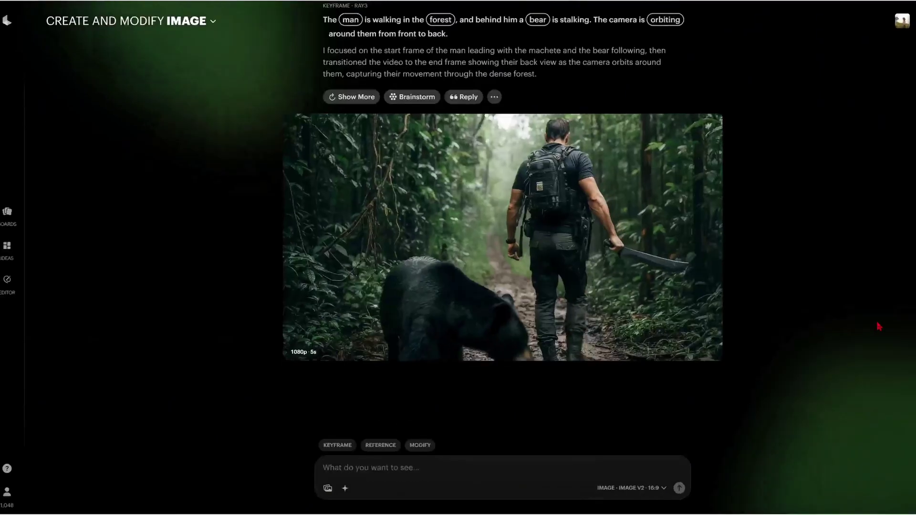
pyautogui.scroll(1, 863, 353)
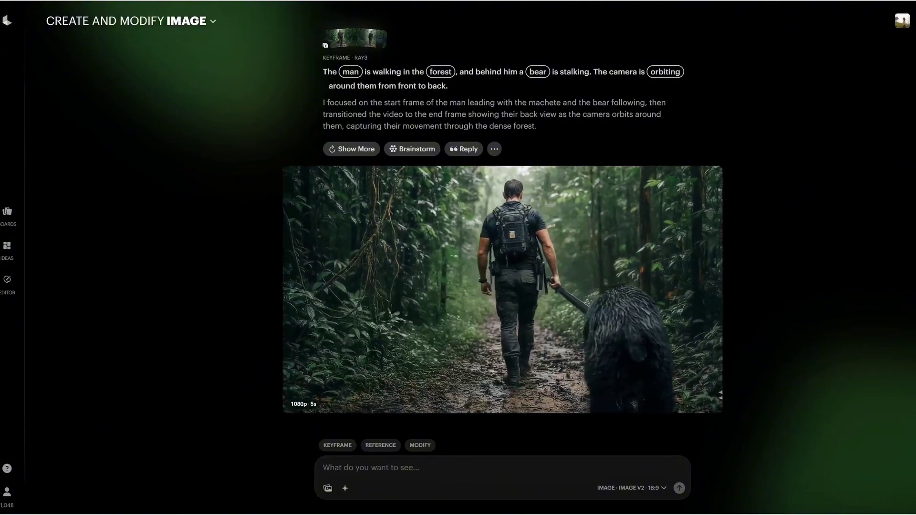
pyautogui.scroll(-1, 783, 347)
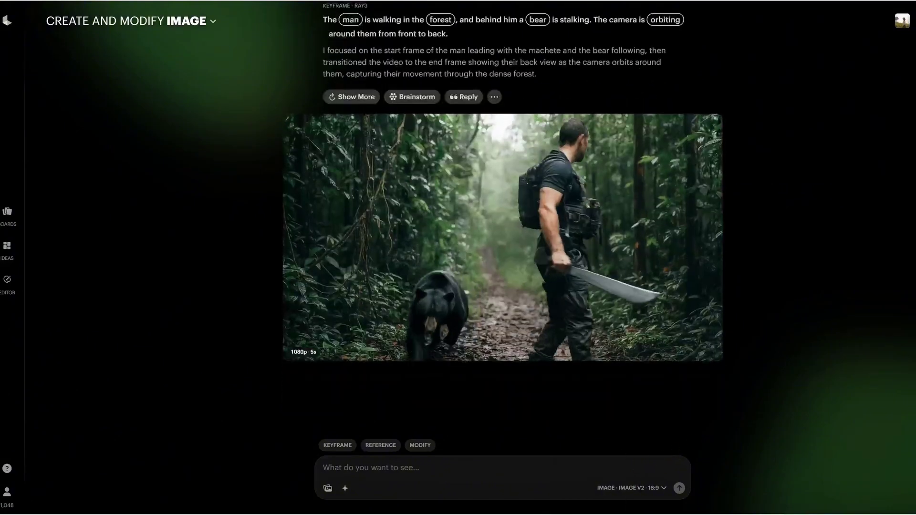
# Step: Use the September 08 and 09 images as start and end frames, submit without a prompt, and view it
pyautogui.click(328, 488)
pyautogui.click(78, 46)
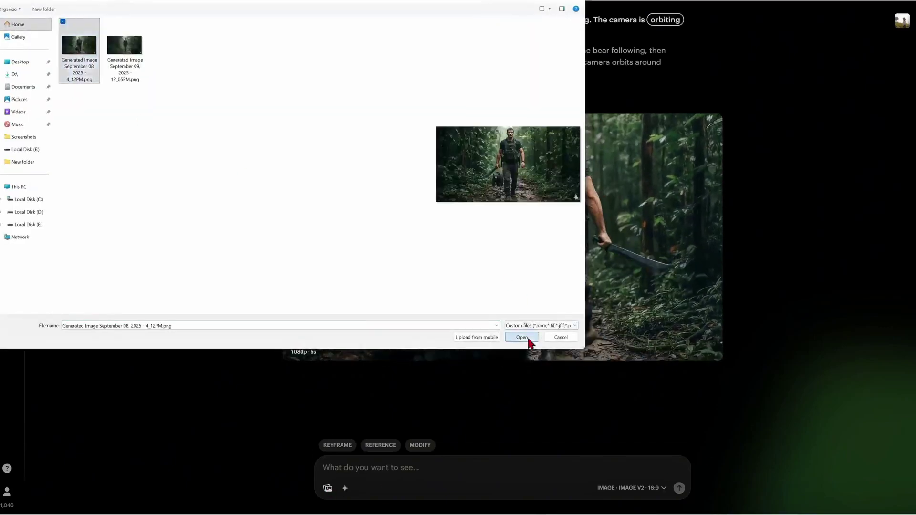
pyautogui.click(522, 337)
pyautogui.click(394, 430)
pyautogui.click(125, 50)
pyautogui.press('Return')
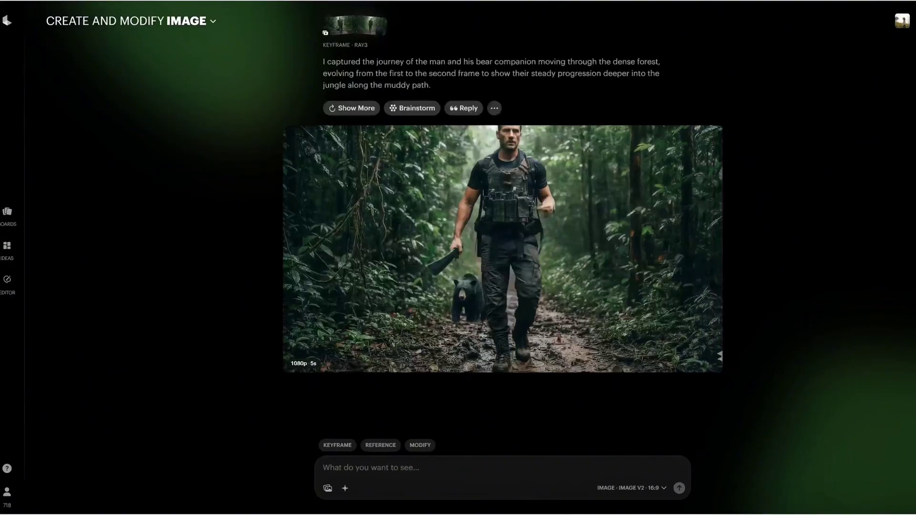
pyautogui.click(641, 311)
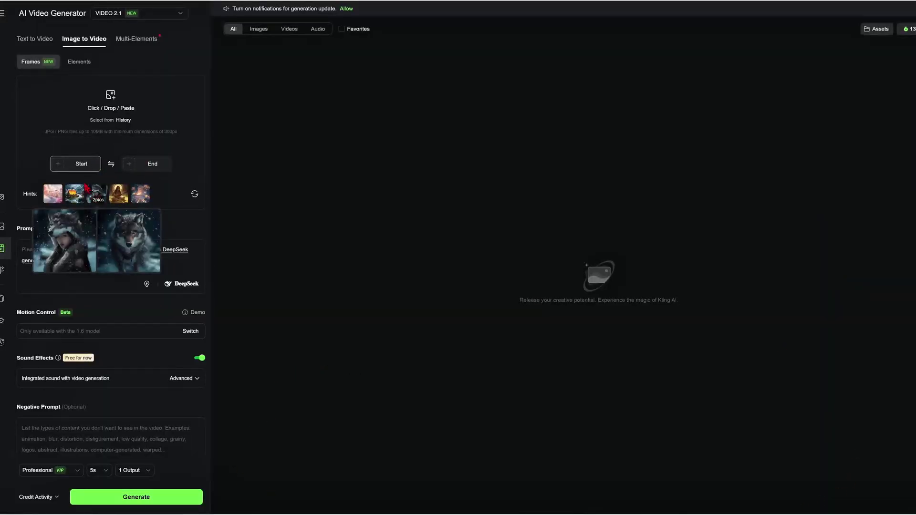
# Step: In Kling AI, upload the first jungle image as the start frame
pyautogui.moveTo(76, 174)
pyautogui.click(59, 187)
pyautogui.click(79, 50)
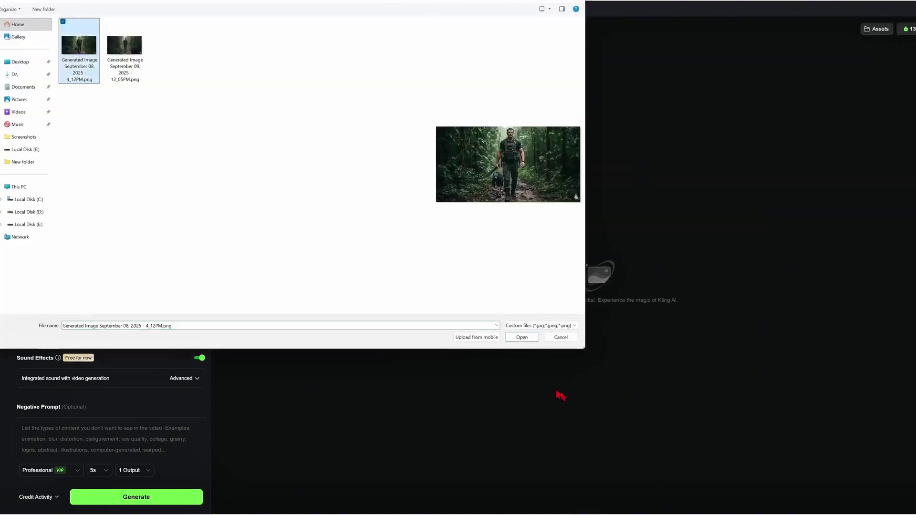
pyautogui.click(523, 339)
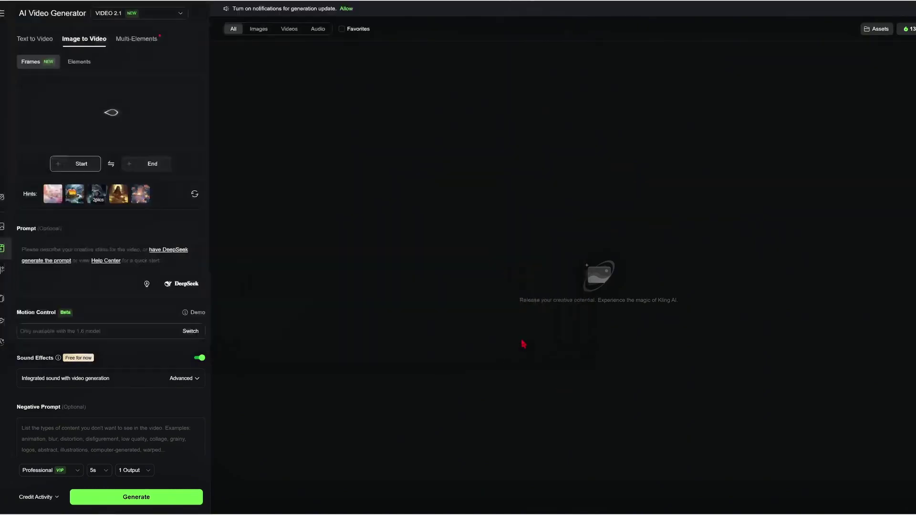
# Step: Choose an image for the end frame, then pick the jungle image as a Luma keyframe
pyautogui.click(150, 165)
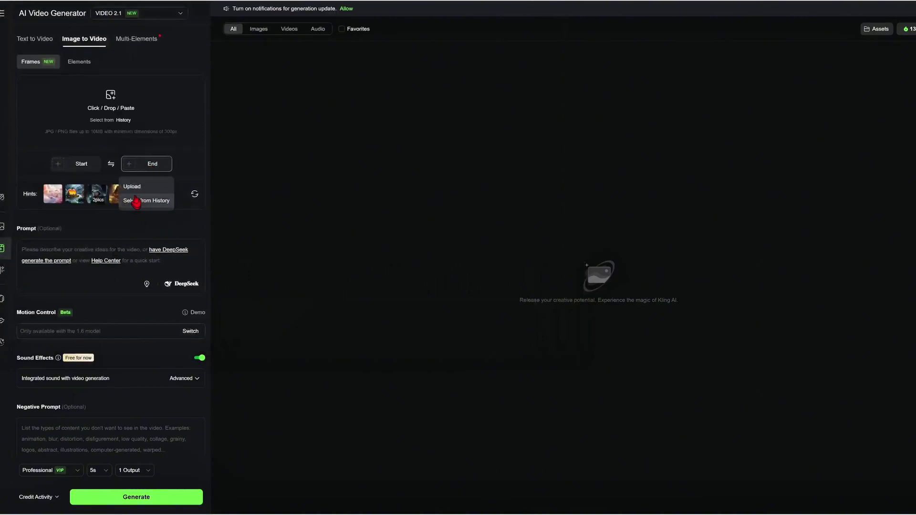
pyautogui.click(139, 195)
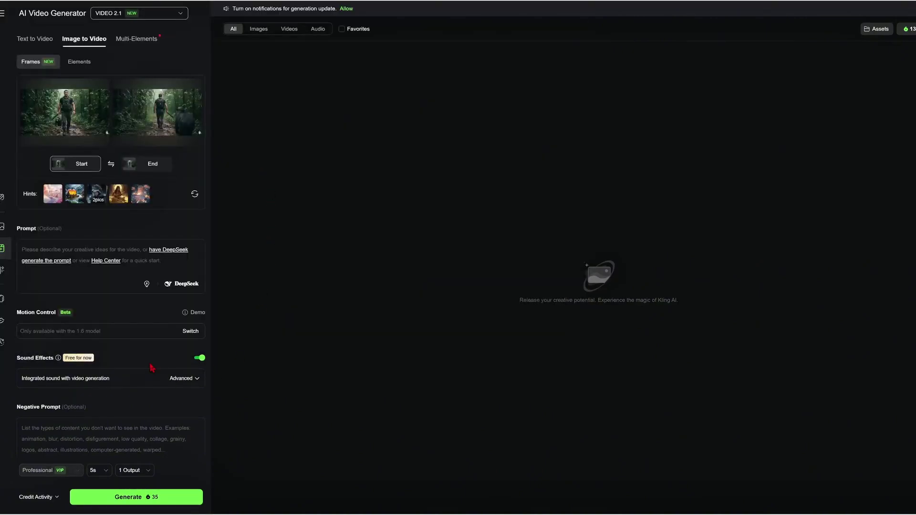
pyautogui.moveTo(25, 501)
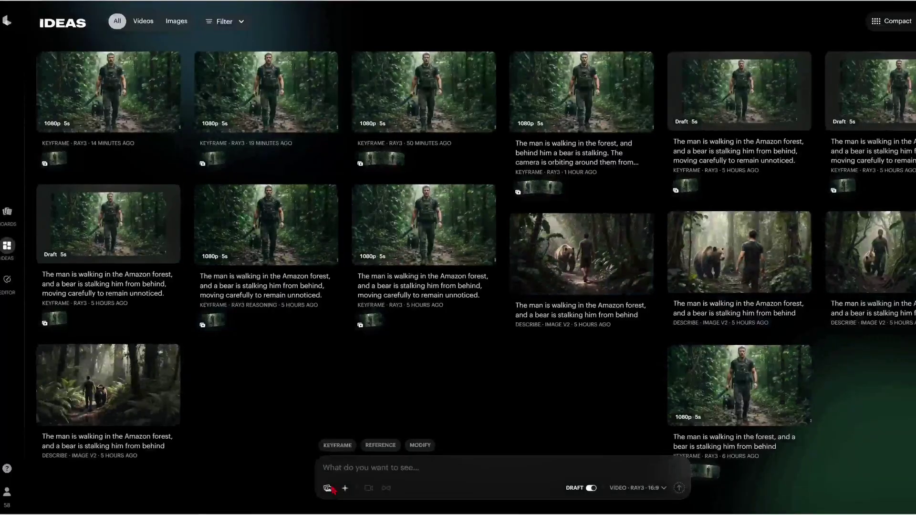
pyautogui.click(328, 488)
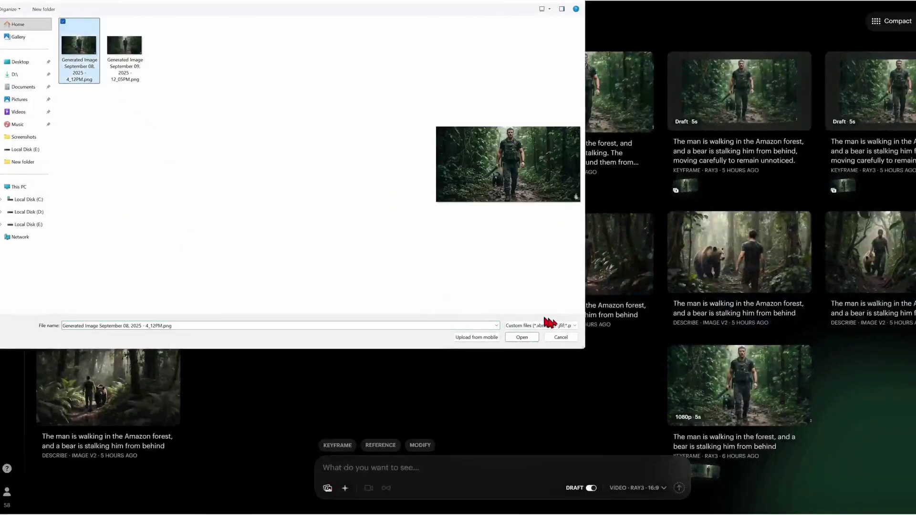
# Step: Use the jungle image as keyframe, draw a green bear-path annotation, and generate the video
pyautogui.click(522, 337)
pyautogui.click(409, 493)
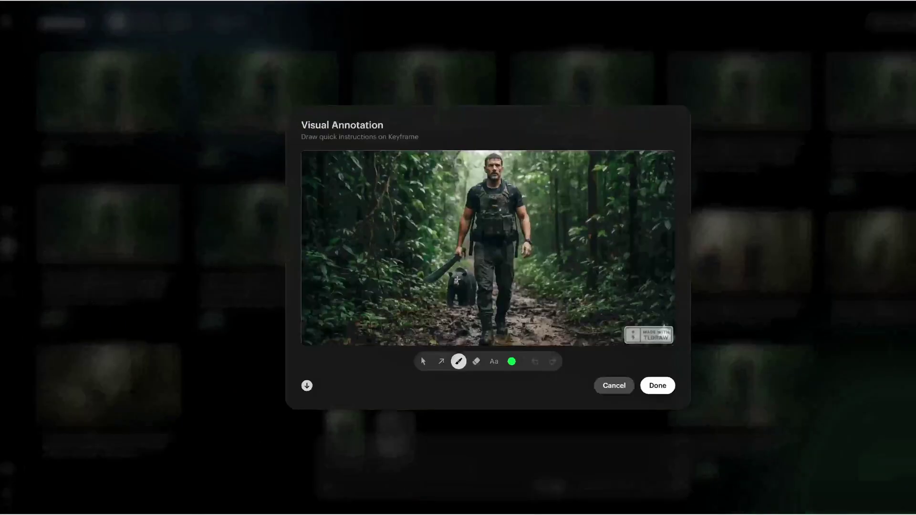
pyautogui.moveTo(461, 307); pyautogui.dragTo(487, 325)
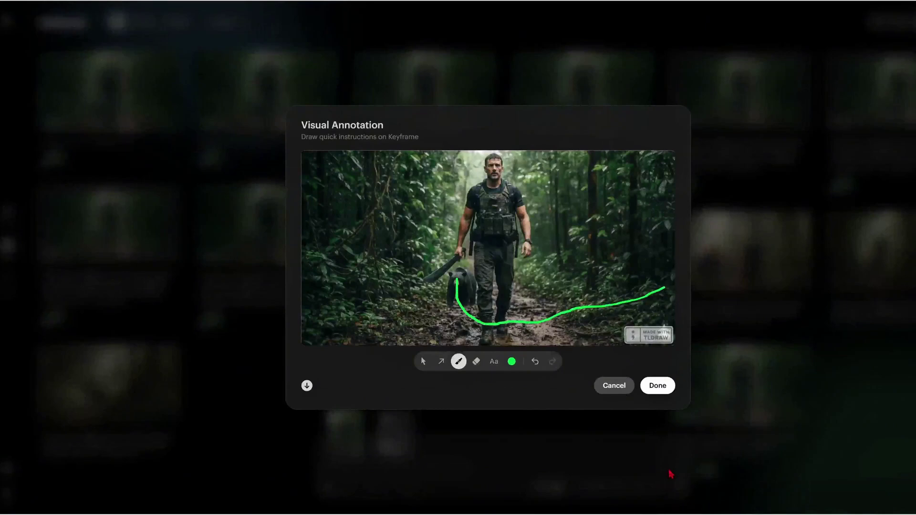
pyautogui.click(658, 386)
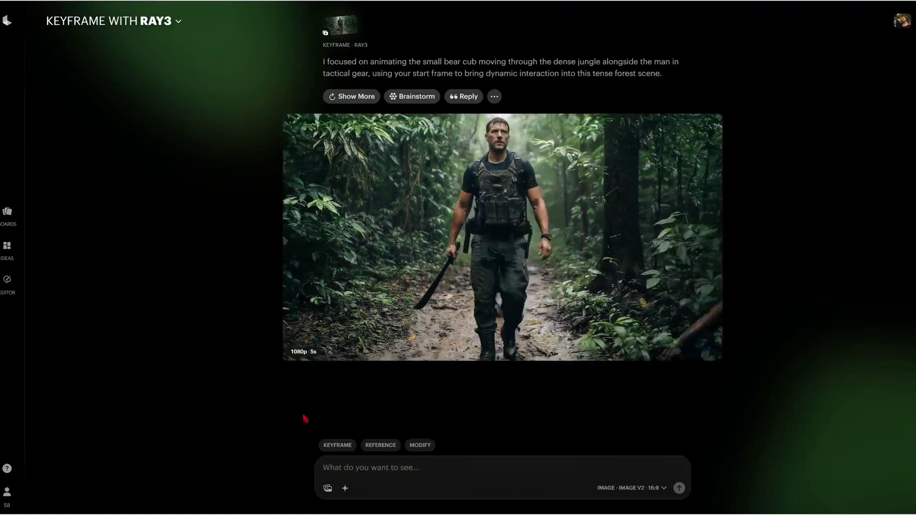
pyautogui.moveTo(323, 62); pyautogui.dragTo(677, 75)
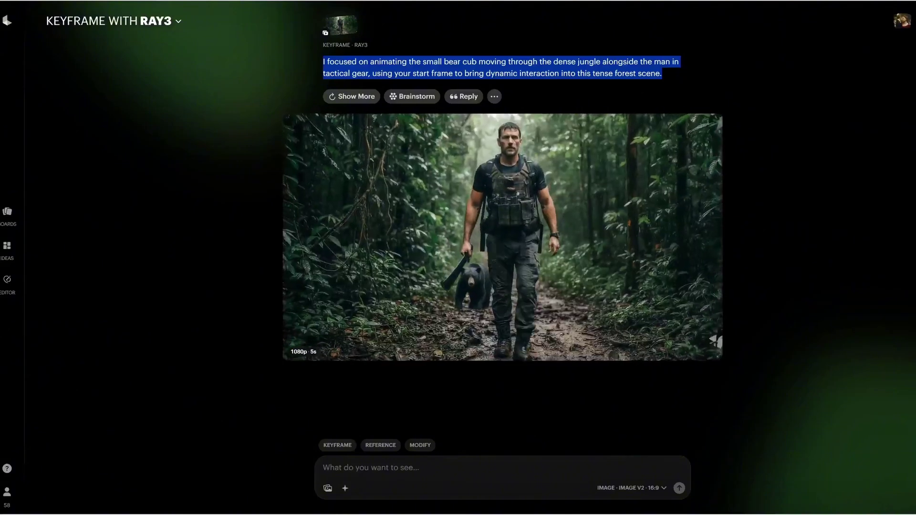
pyautogui.click(876, 316)
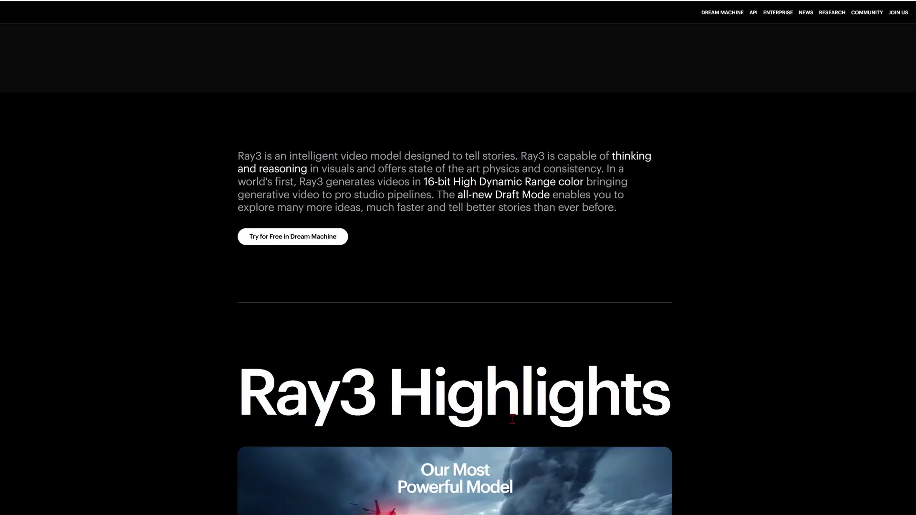
# Step: Scroll down through Ray3 Highlights past the Feature Gallery to the Free, Lite, Plus and Unlimited plans
pyautogui.scroll(-6, 507, 416)
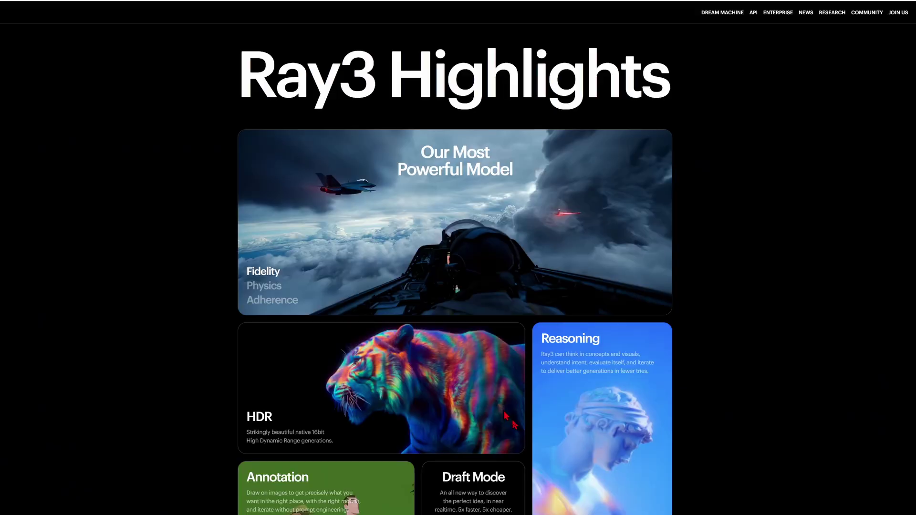
pyautogui.scroll(-10, 506, 416)
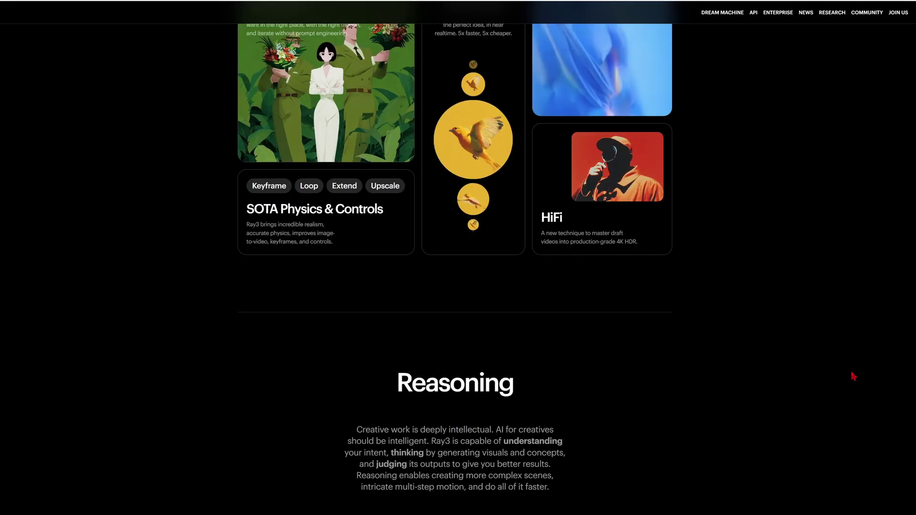
pyautogui.scroll(-7, 854, 377)
pyautogui.scroll(-20, 853, 376)
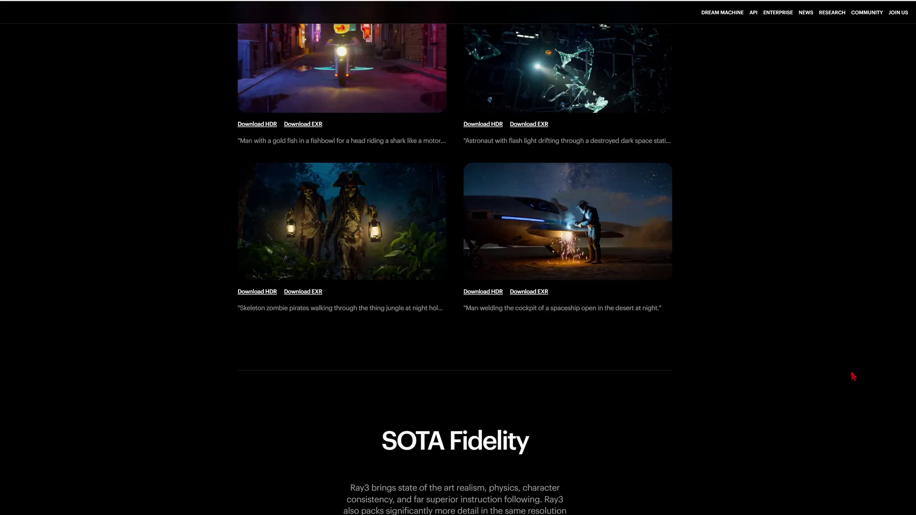
pyautogui.scroll(-8, 853, 377)
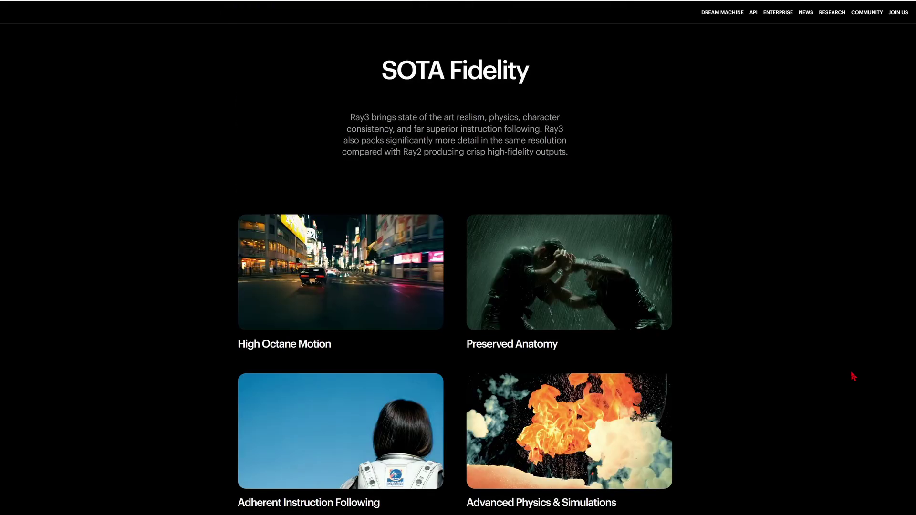
pyautogui.scroll(-1, 854, 377)
pyautogui.scroll(-5, 853, 377)
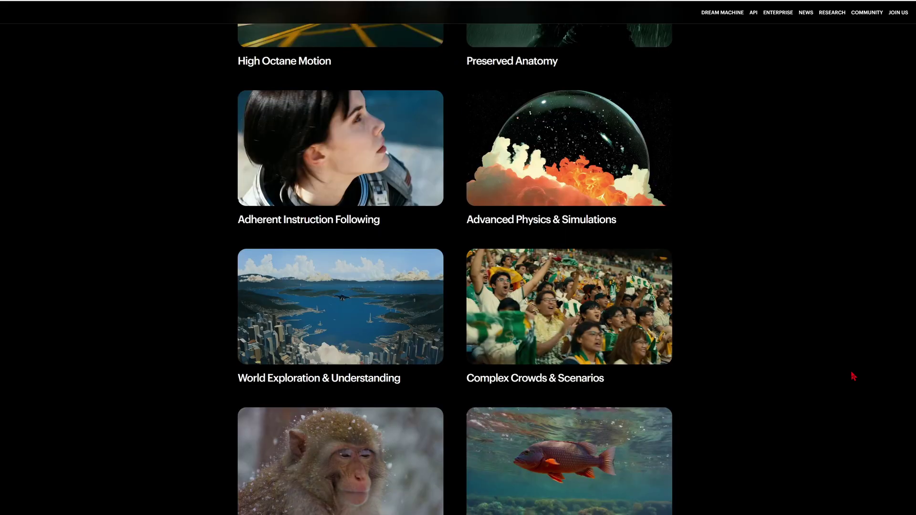
pyautogui.scroll(-4, 854, 376)
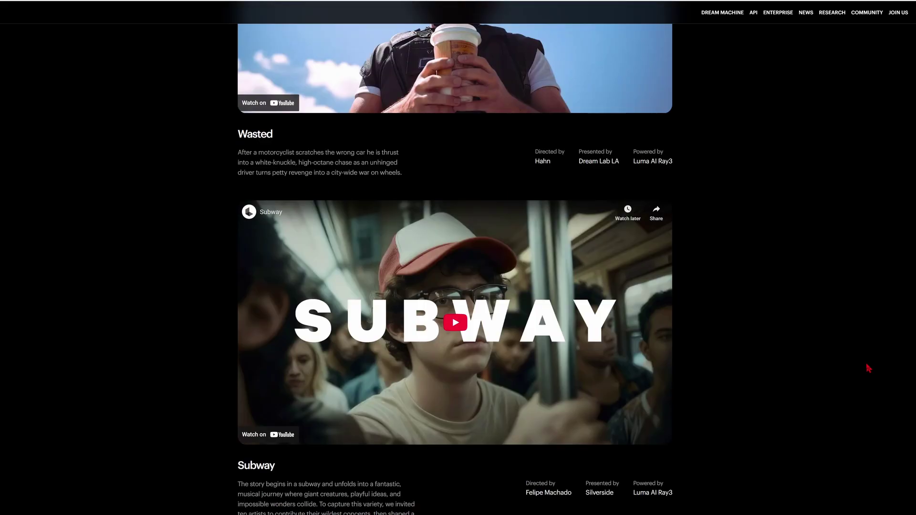
pyautogui.scroll(-6, 869, 369)
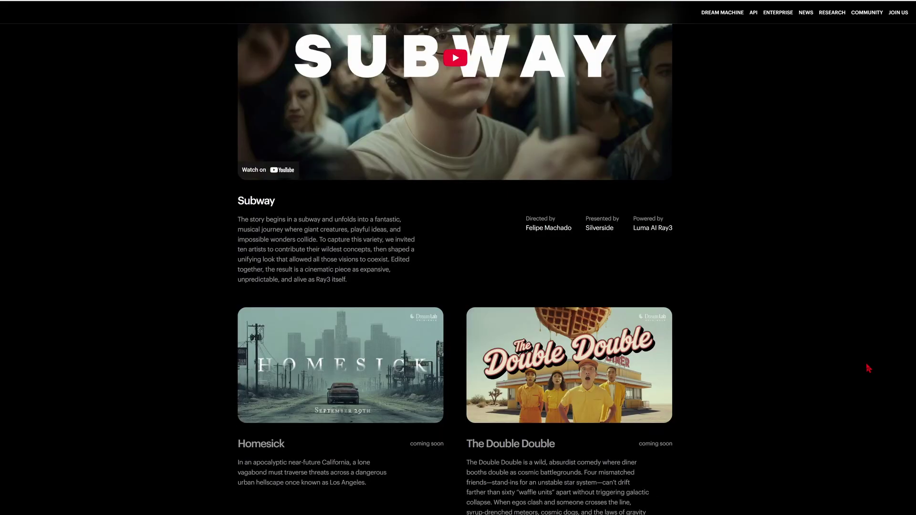
pyautogui.scroll(-10, 868, 369)
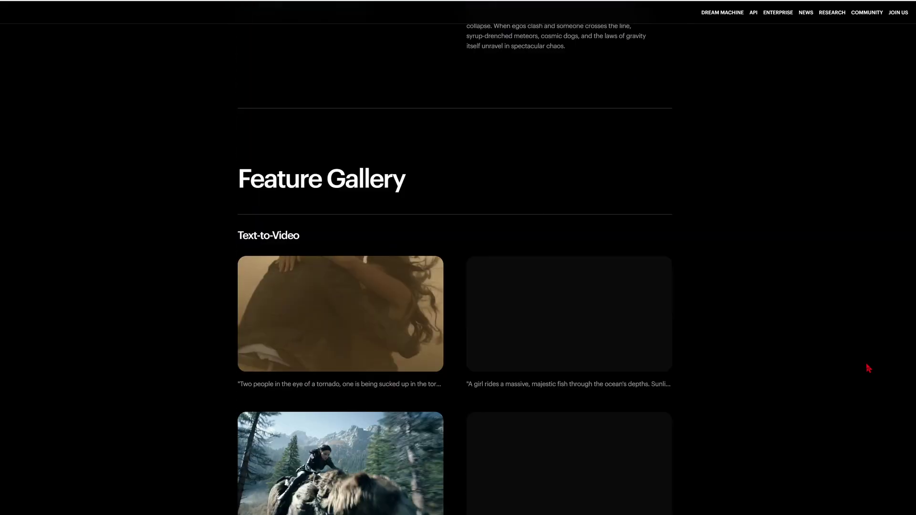
pyautogui.scroll(-4, 869, 369)
pyautogui.scroll(-3, 874, 364)
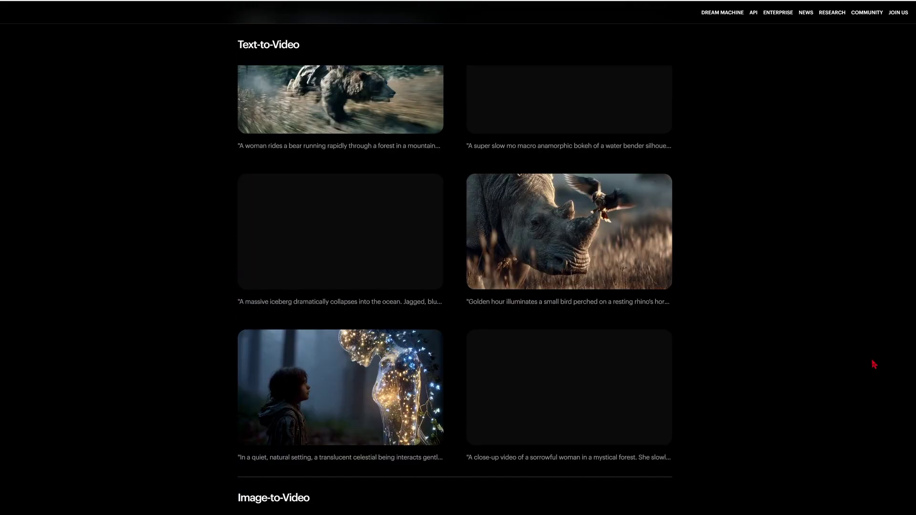
pyautogui.scroll(-1, 874, 365)
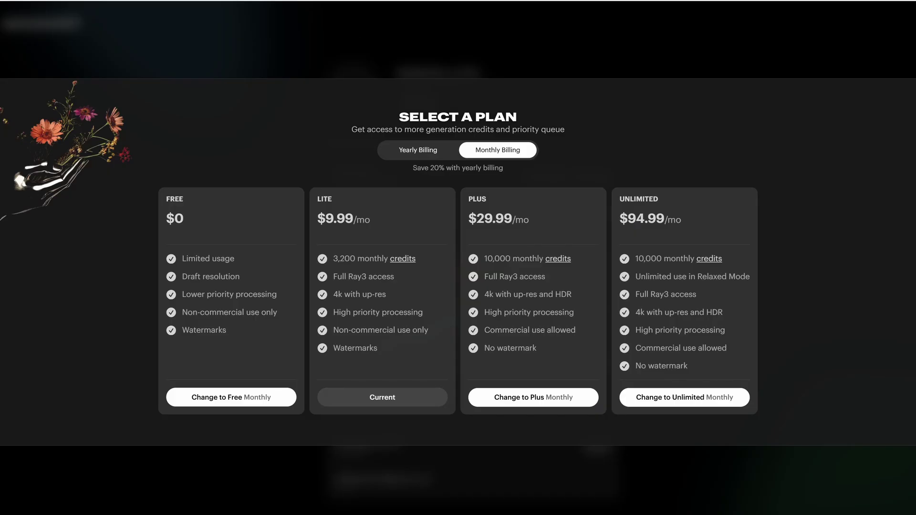